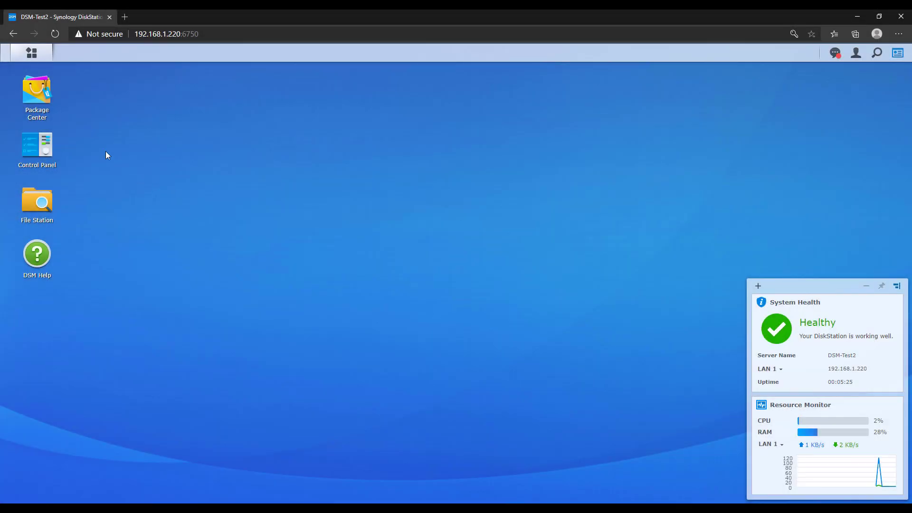
Launch Package Center from the Synology DSM desktop
click(51, 97)
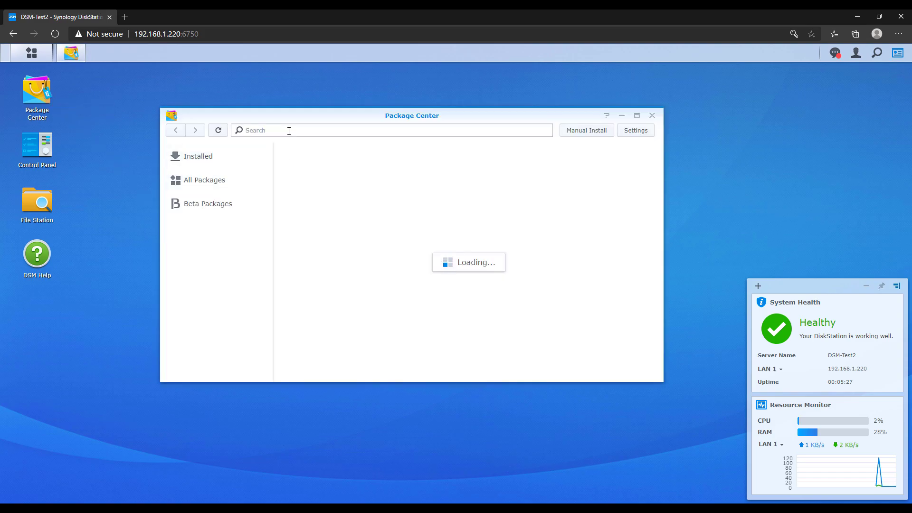
Search Package Center for 'docker', confirm Docker is installed, and close the window
click(288, 130)
text(docker)
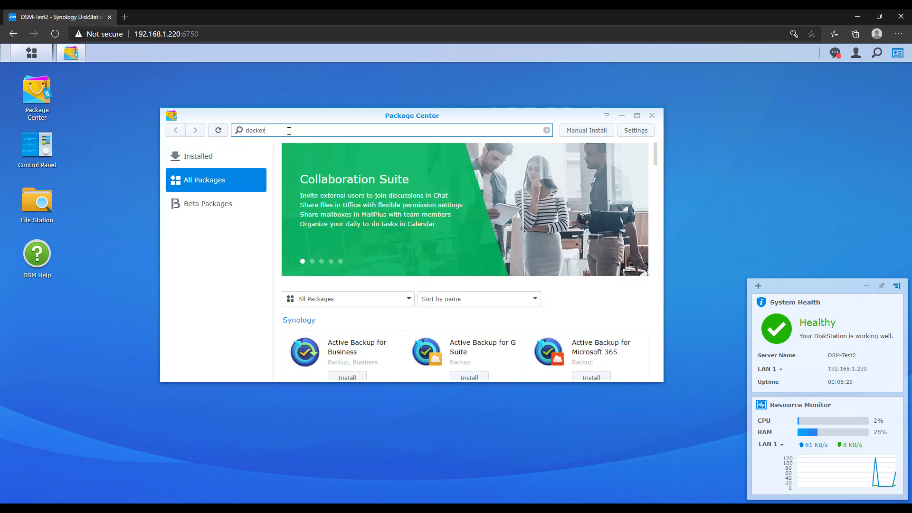
key(Return)
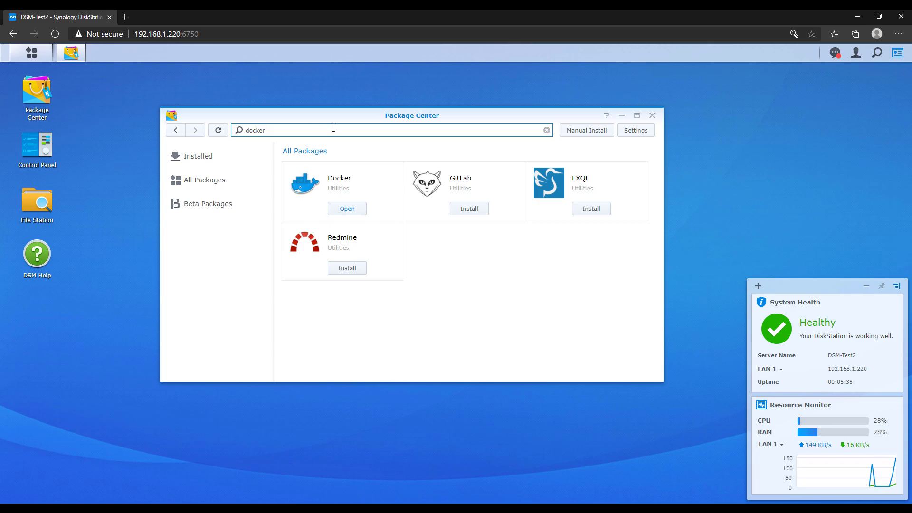
click(652, 115)
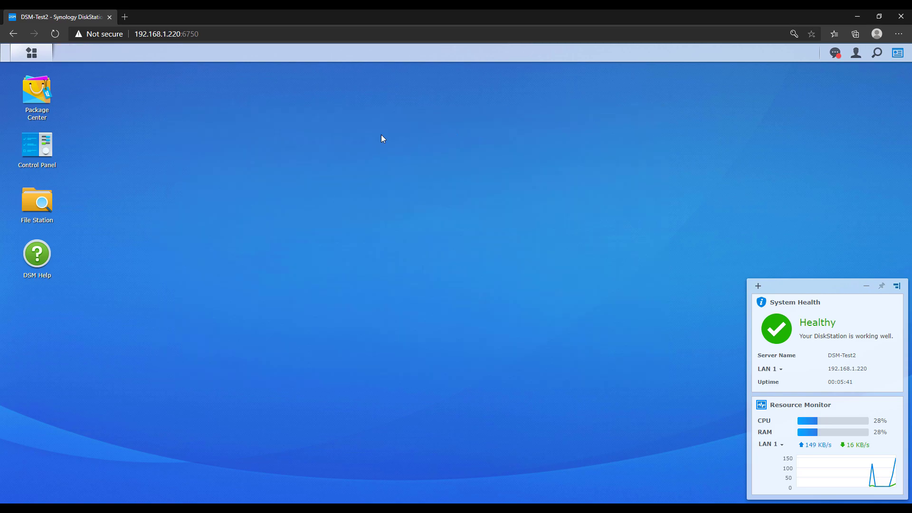
Check Control Panel's Terminal & SNMP settings to confirm SSH is enabled on port 22
click(53, 155)
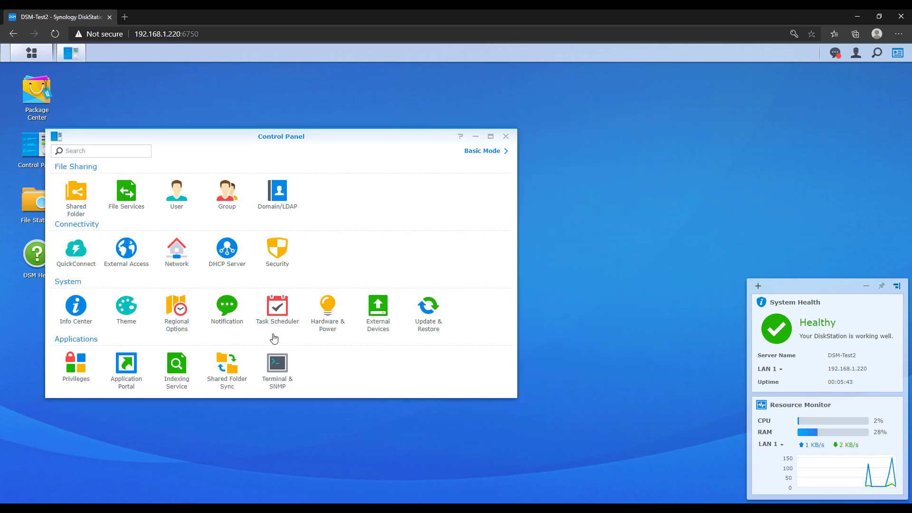
click(277, 357)
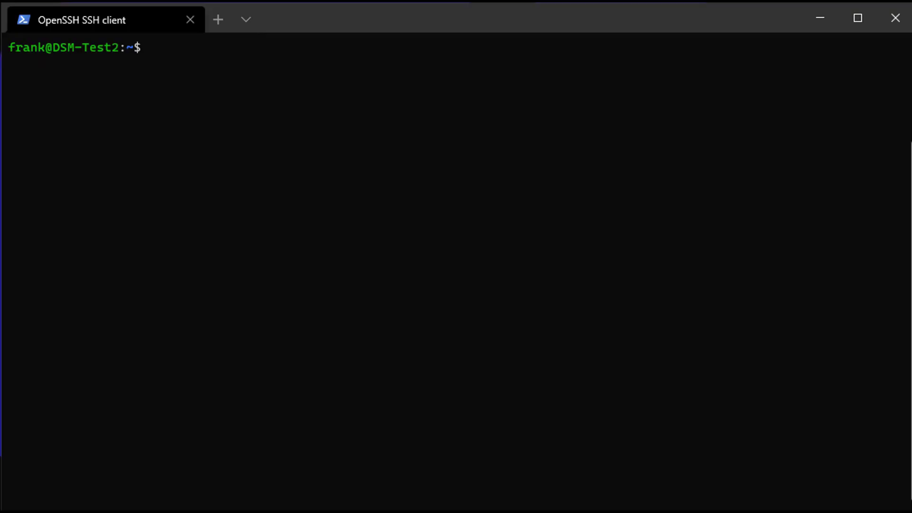
Confirm docker-compose is 1.24.0, then list the contents of /var/packages/Docker/target/usr/bin
text(docker-compose --version)
key(Return)
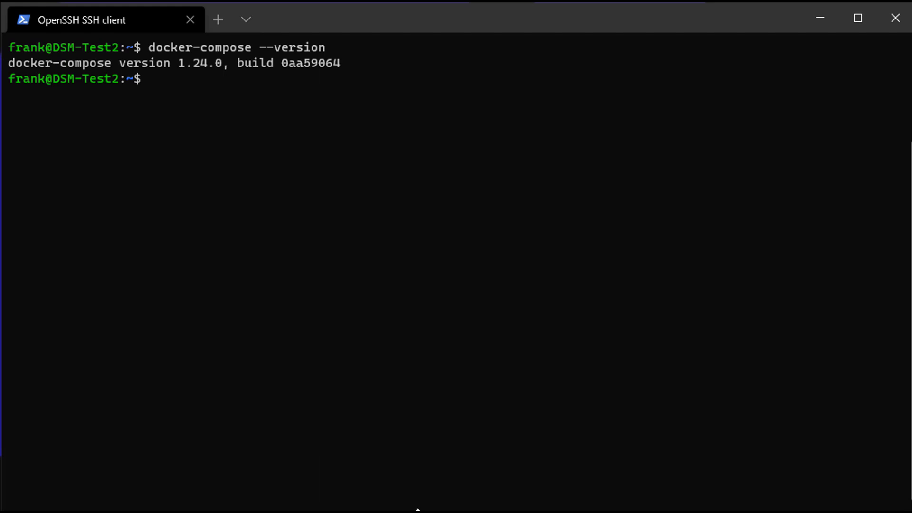
text(cd /var/packages/Docker)
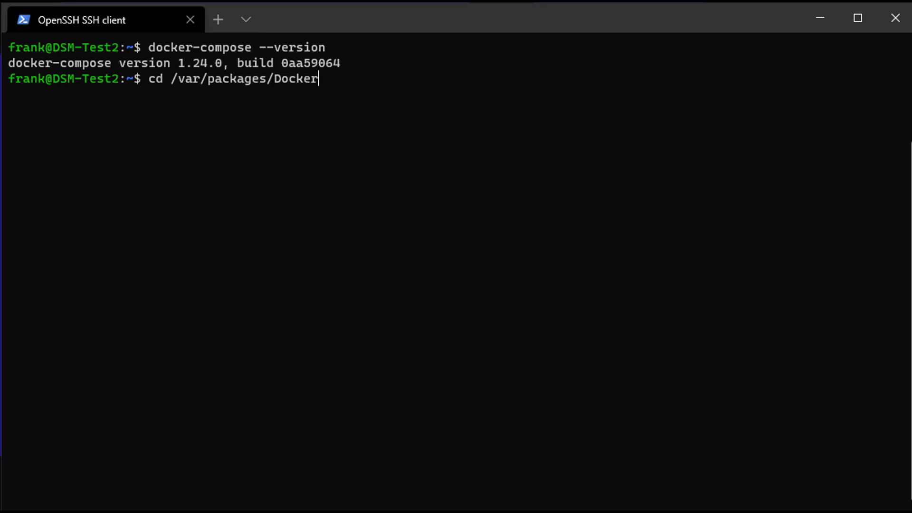
text(/target/usr/bin)
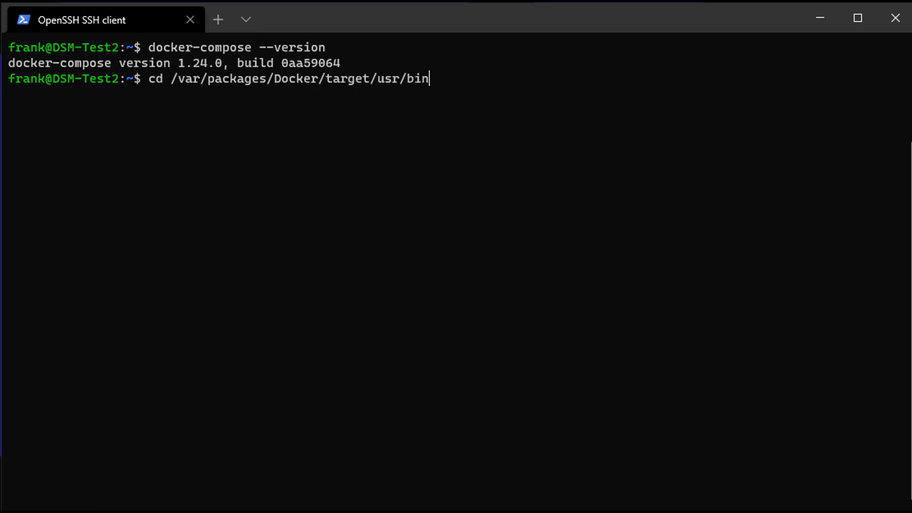
key(Return)
text(ls)
key(Return)
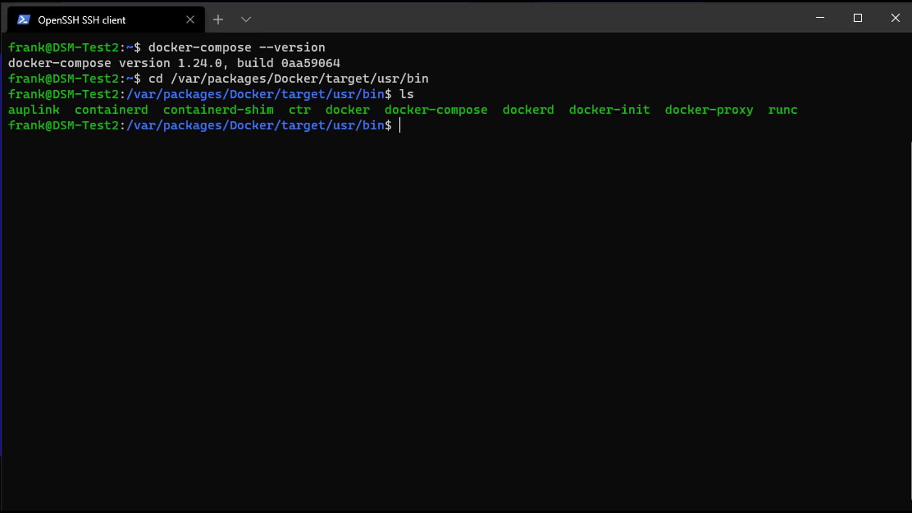
Rename docker-compose to docker-compose-backup with sudo mv and verify it in the listing
text(sudo mv docker-compose docker)
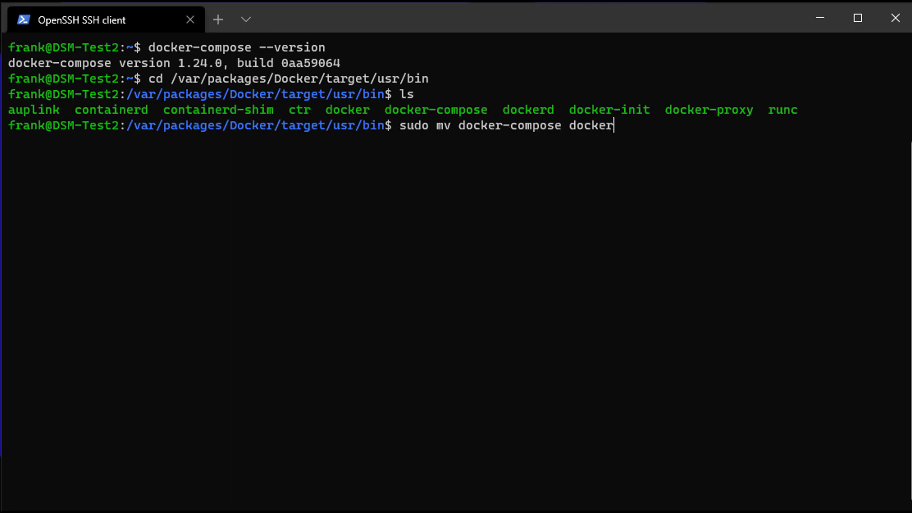
text(-compose-backup)
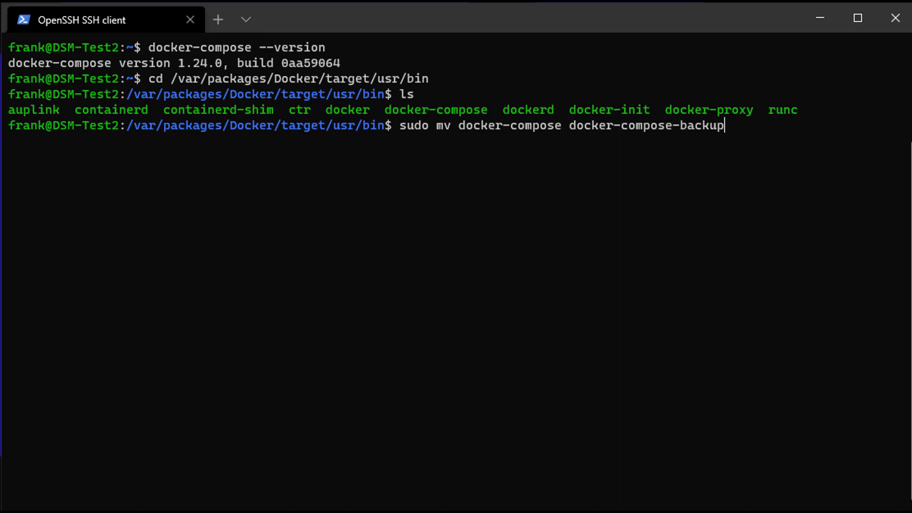
key(Return)
key(Return)
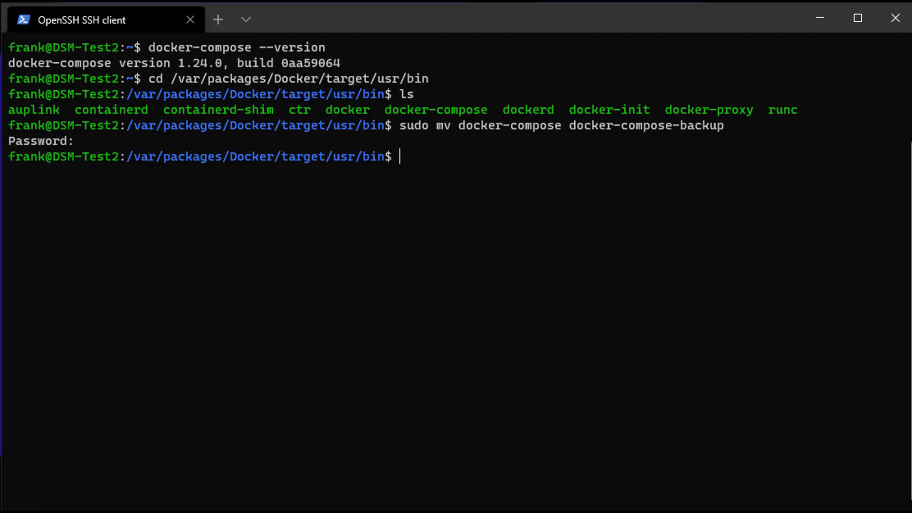
text(ls)
key(Return)
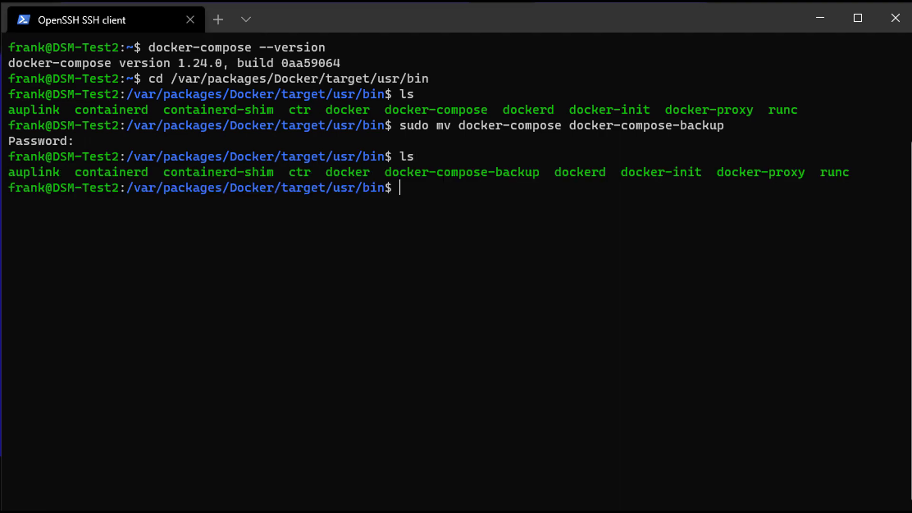
Clear the screen and run the pasted sudo curl -L command fetching docker-compose 1.27.4 as docker-compose
key(ctrl+l)
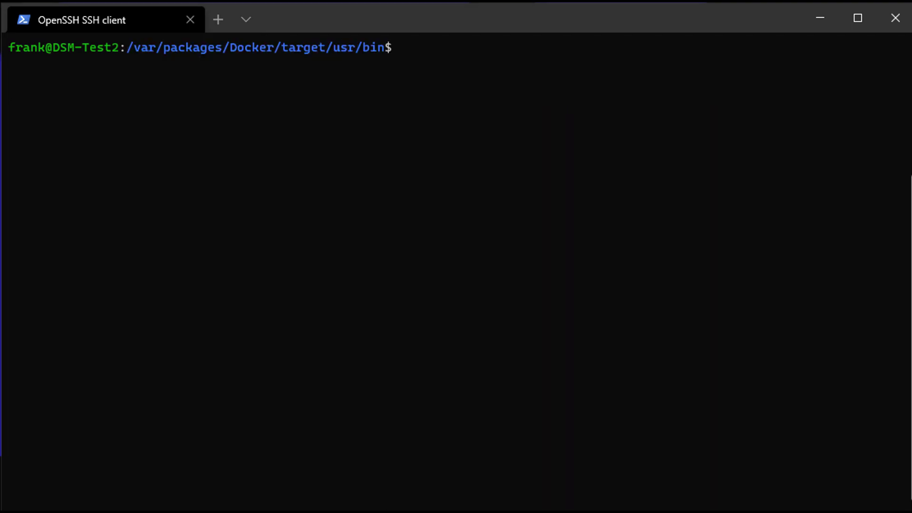
text(sudo curl -L https://github.com/docker/compose/releases/download/1.27.4/docker-compose-`uname -s`-`uname -m` -o docker-compose)
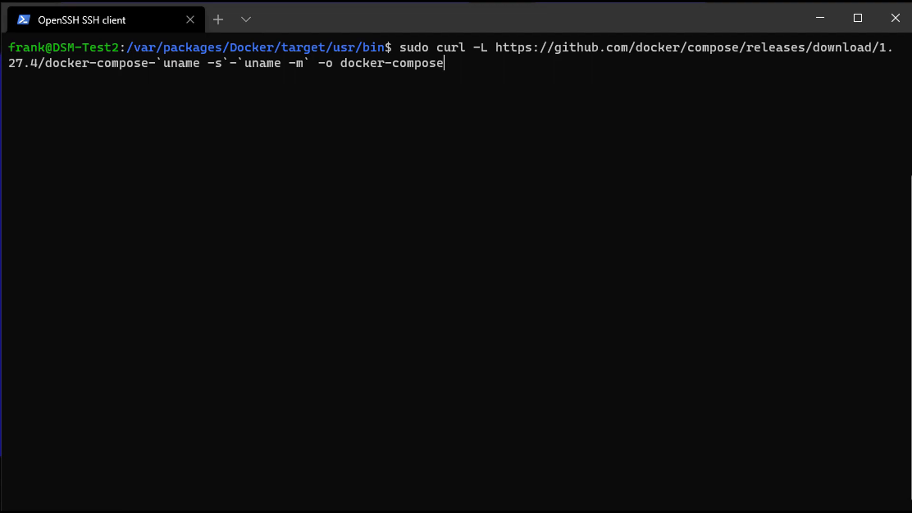
key(Return)
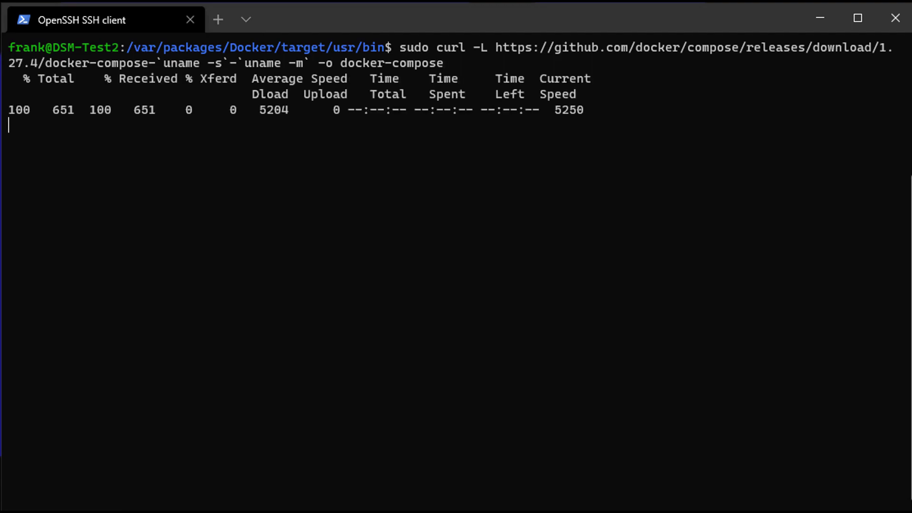
List the bin folder to see the new docker-compose, then enter sudo chmod +x docker-compose
text(ls)
key(Return)
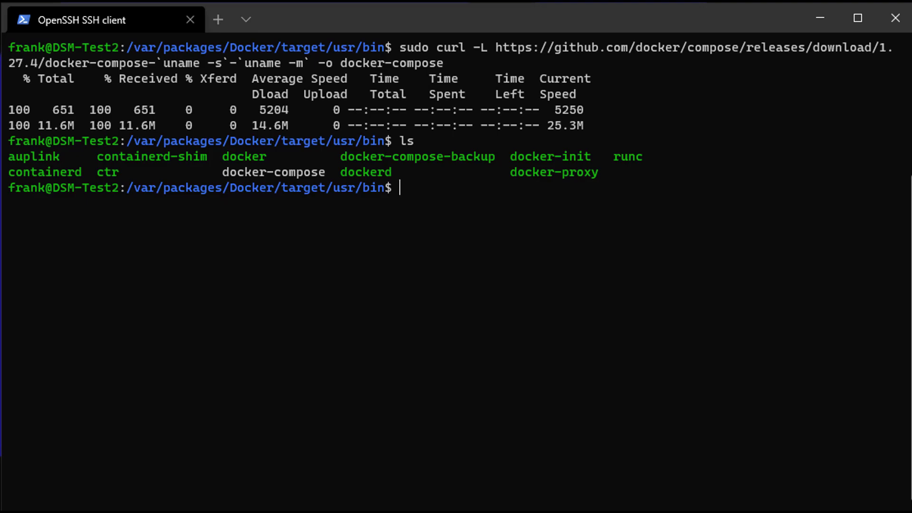
text(sudo chmod +x docker-compose)
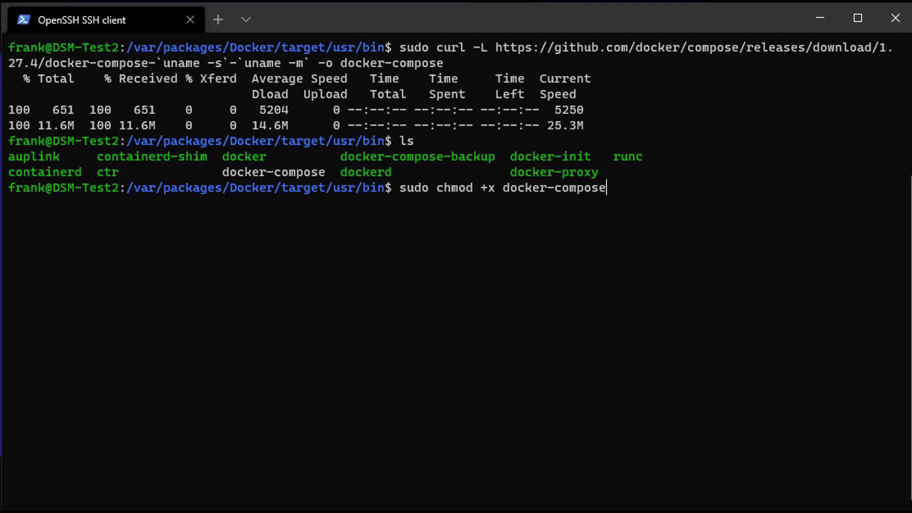
Apply chmod, list files to confirm it's executable, and check docker-compose reports 1.27.4
key(Return)
text(ls)
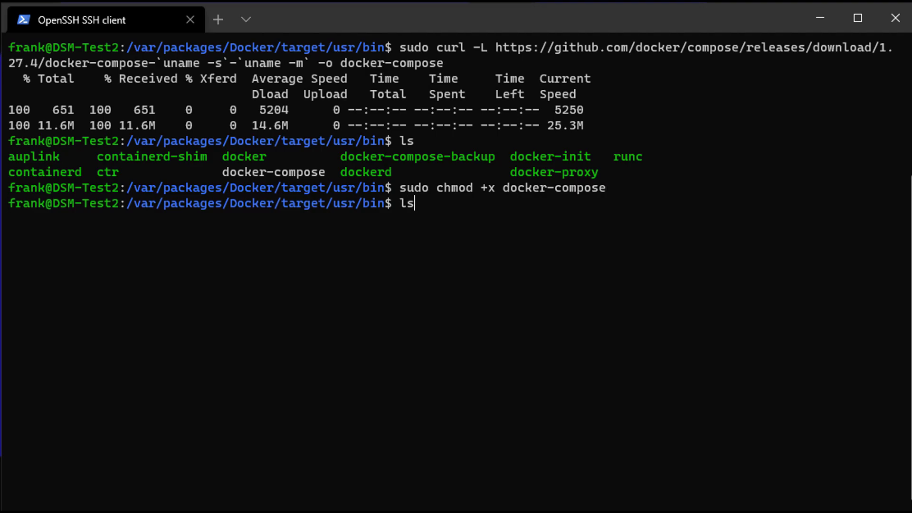
key(Return)
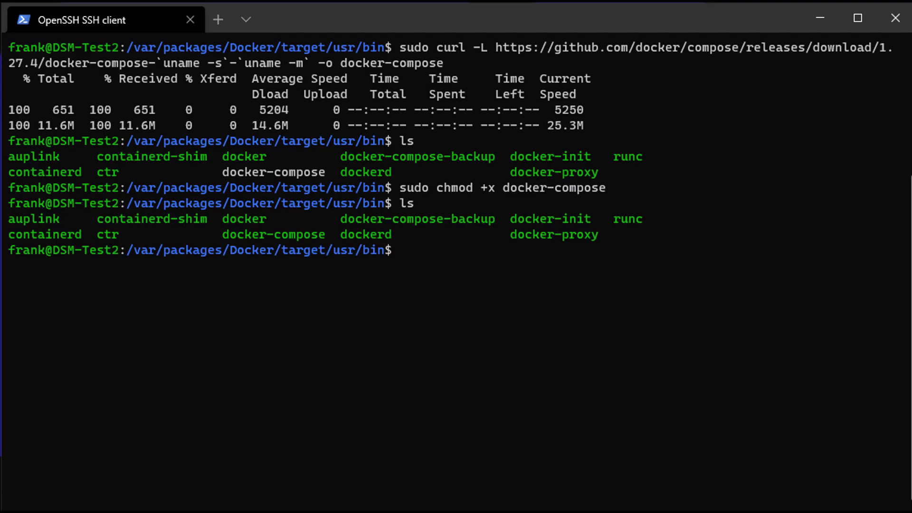
text(docker-com)
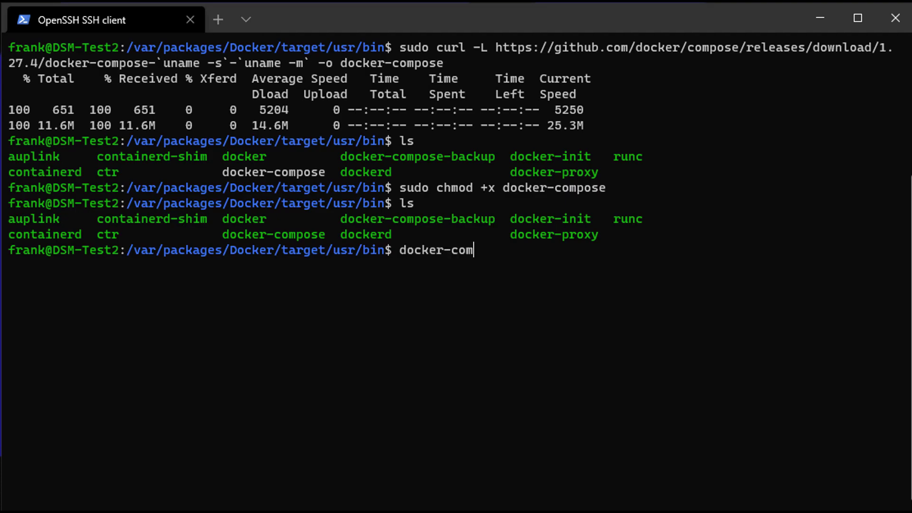
text(pose --version)
key(Return)
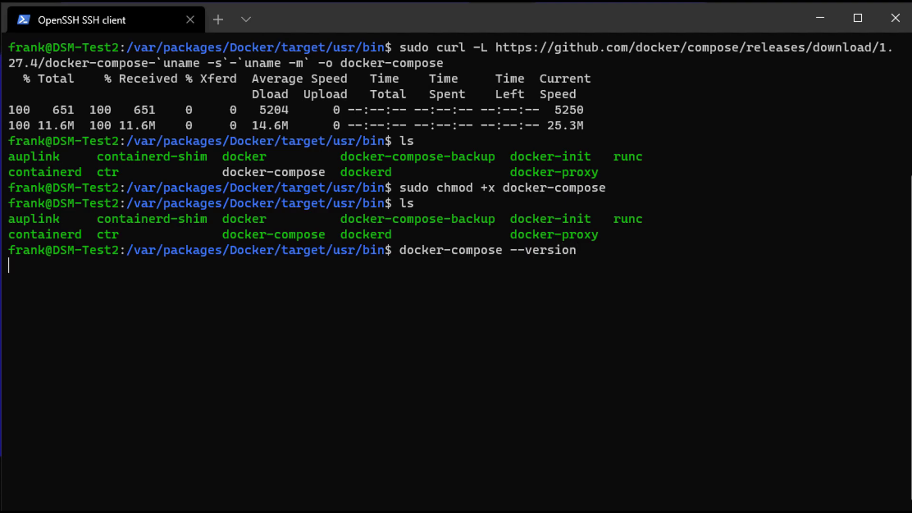